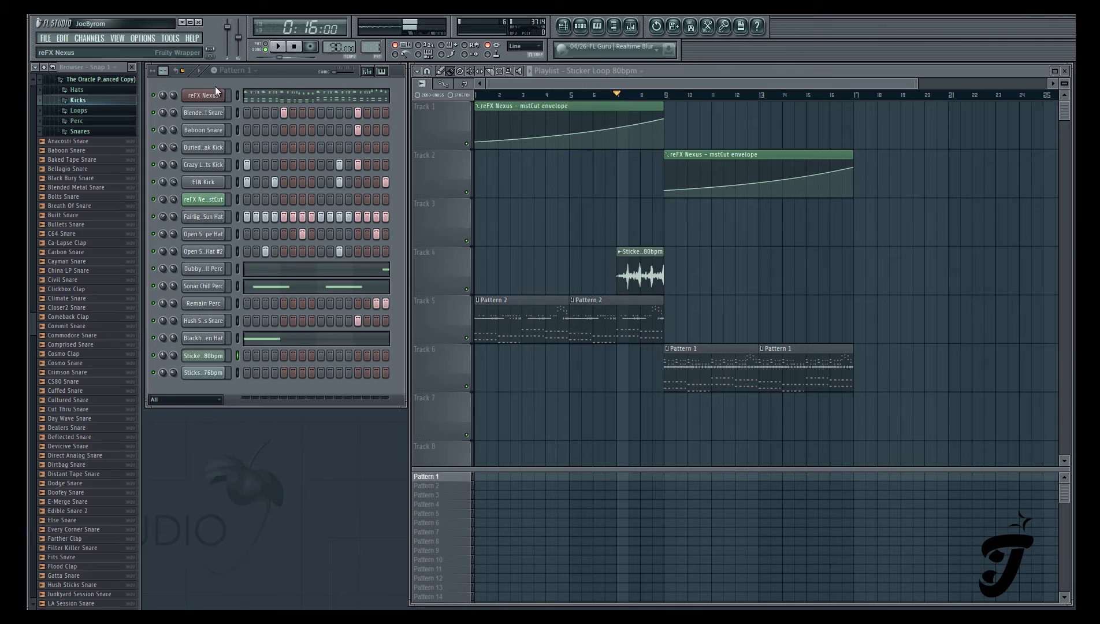
- Play the arrangement from the beginning and scroll through the playlist
{"action": "left_click", "coordinate": [295, 49]}
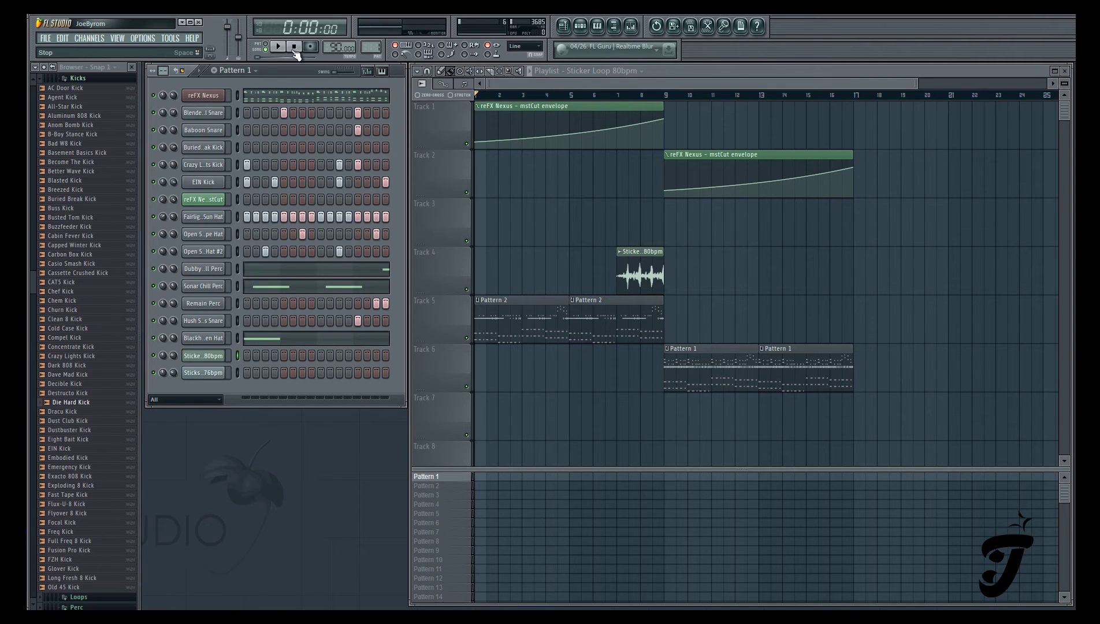
{"action": "left_click", "coordinate": [278, 46]}
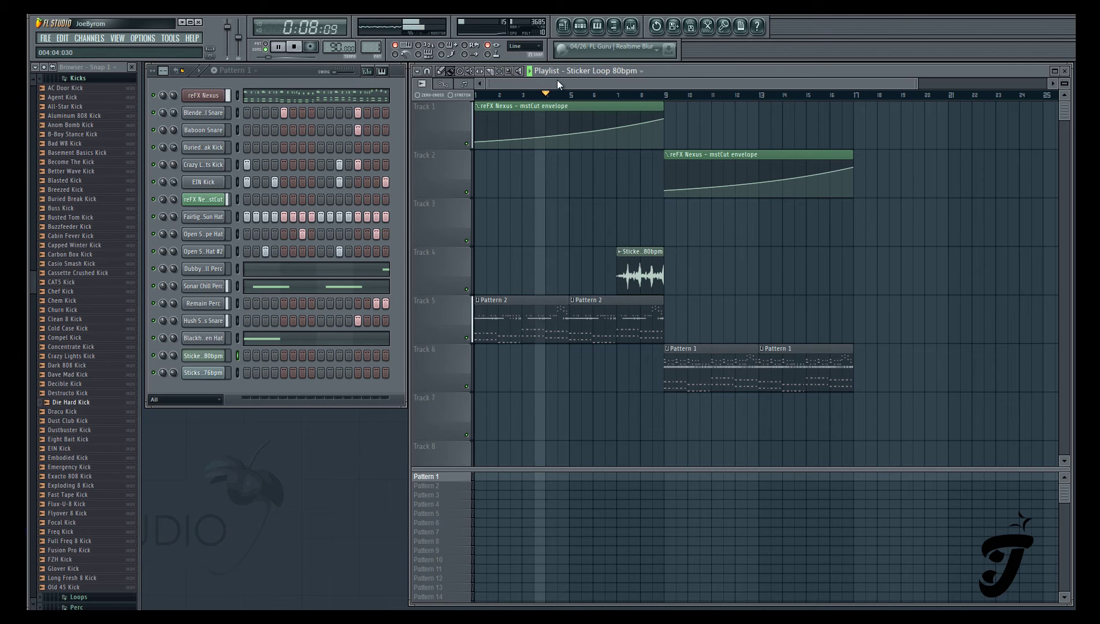
{"action": "scroll", "coordinate": [366, 42], "scroll_direction": "up", "scroll_amount": 1}
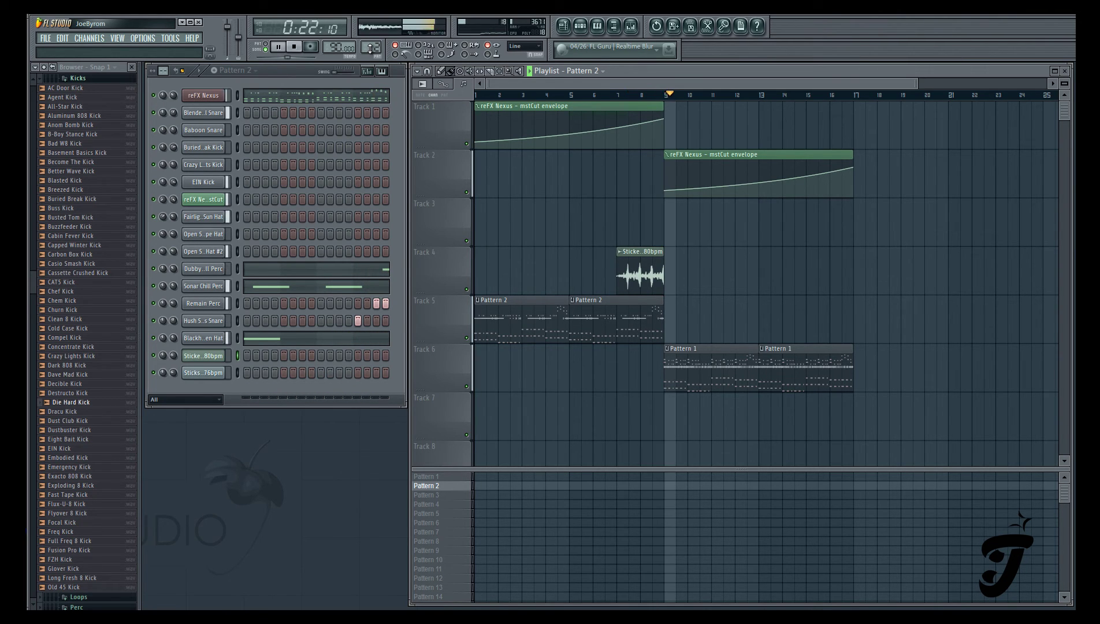
{"action": "scroll", "coordinate": [370, 49], "scroll_direction": "down", "scroll_amount": 1}
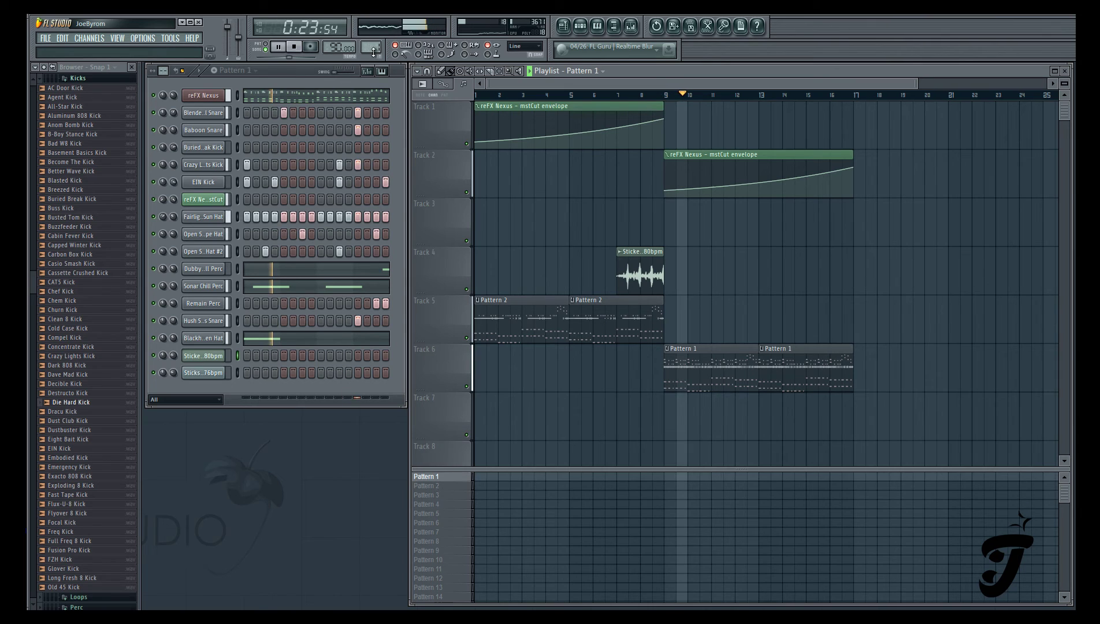
- Place another Sticker Loop 80bpm clip on Track 4 at bar 15, then stop playback
{"action": "left_click", "coordinate": [289, 67]}
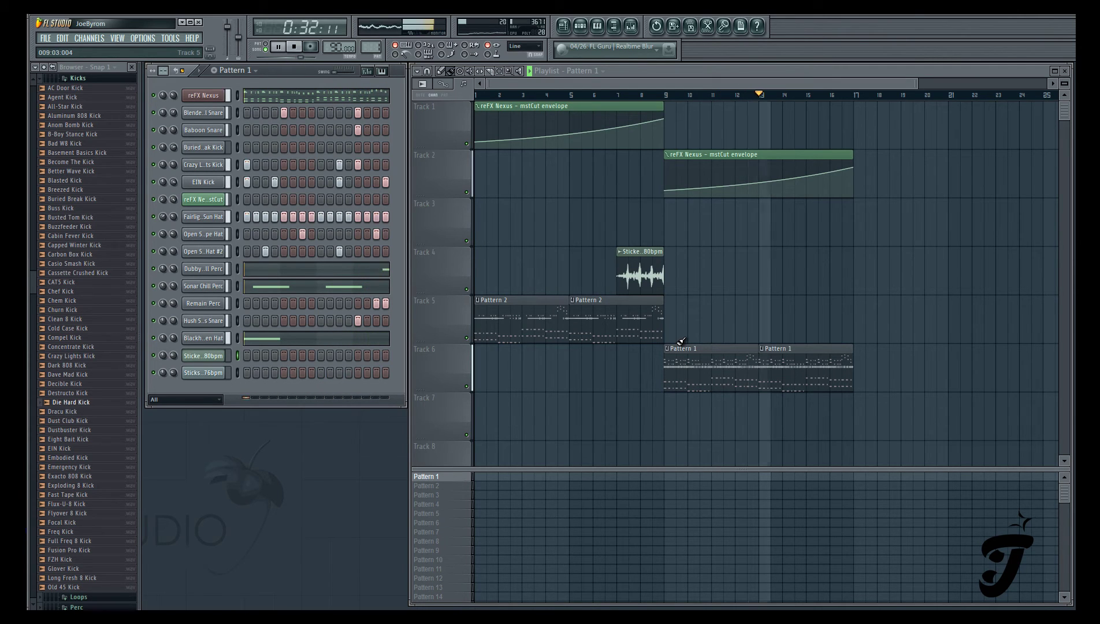
{"action": "left_click", "coordinate": [642, 276]}
{"action": "left_click", "coordinate": [815, 270]}
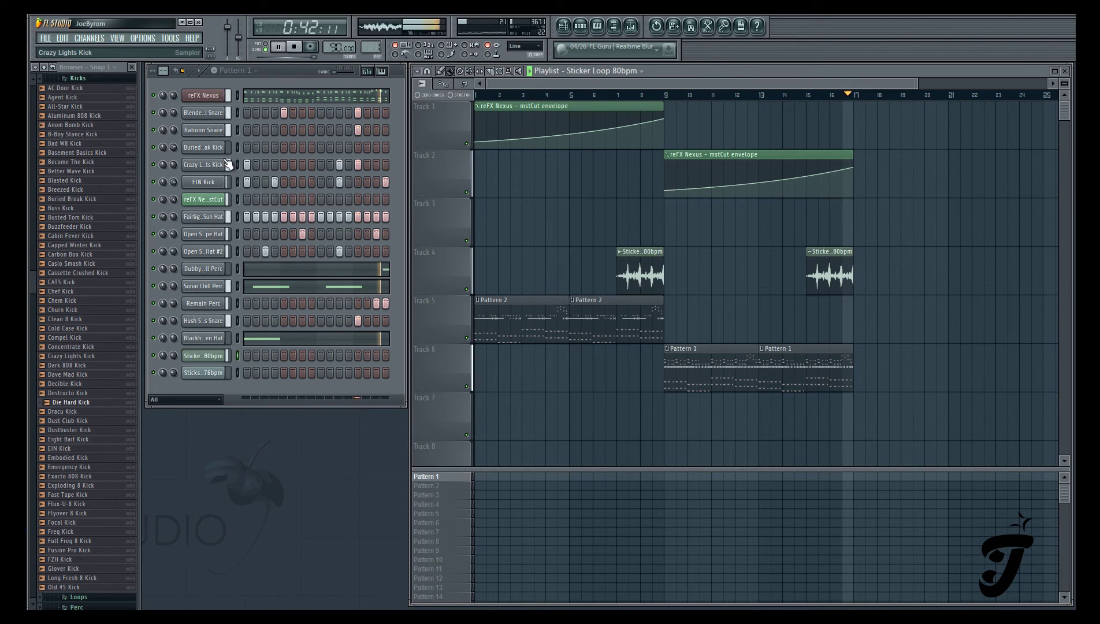
{"action": "left_click", "coordinate": [295, 49]}
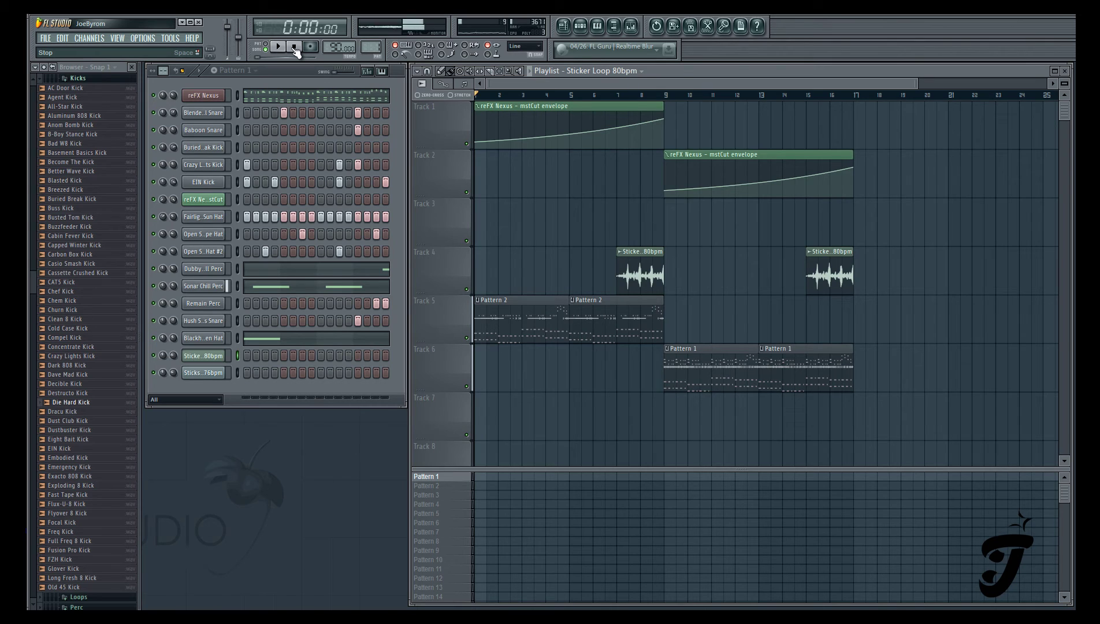
- Select Pattern 1, open the Dubby Roll Perc channel settings and move them to the lower right
{"action": "left_click", "coordinate": [712, 362]}
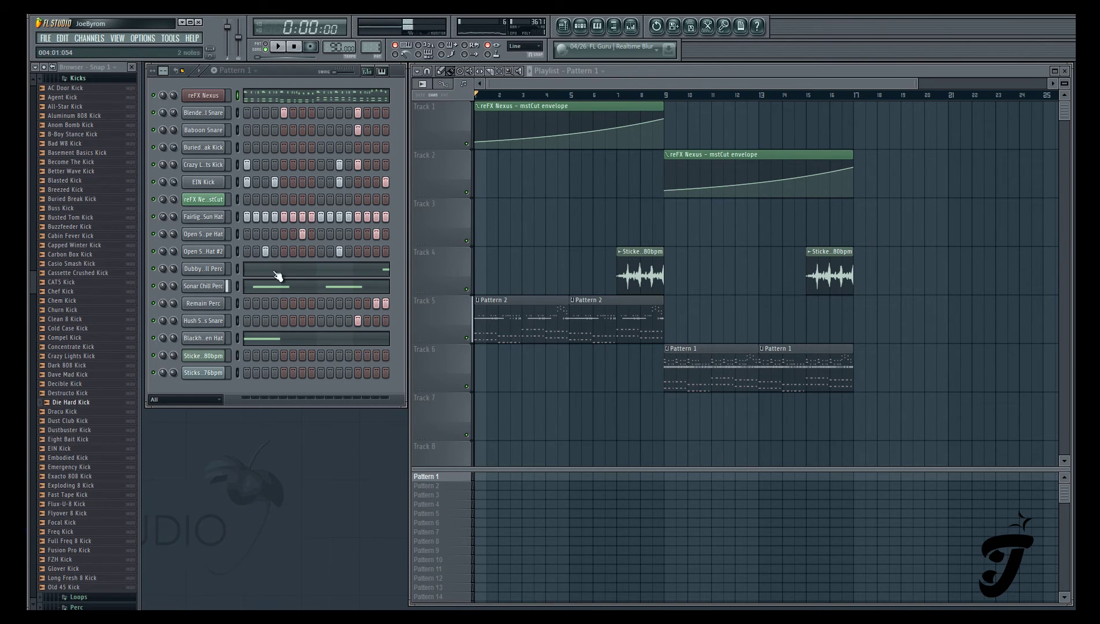
{"action": "left_click", "coordinate": [203, 271]}
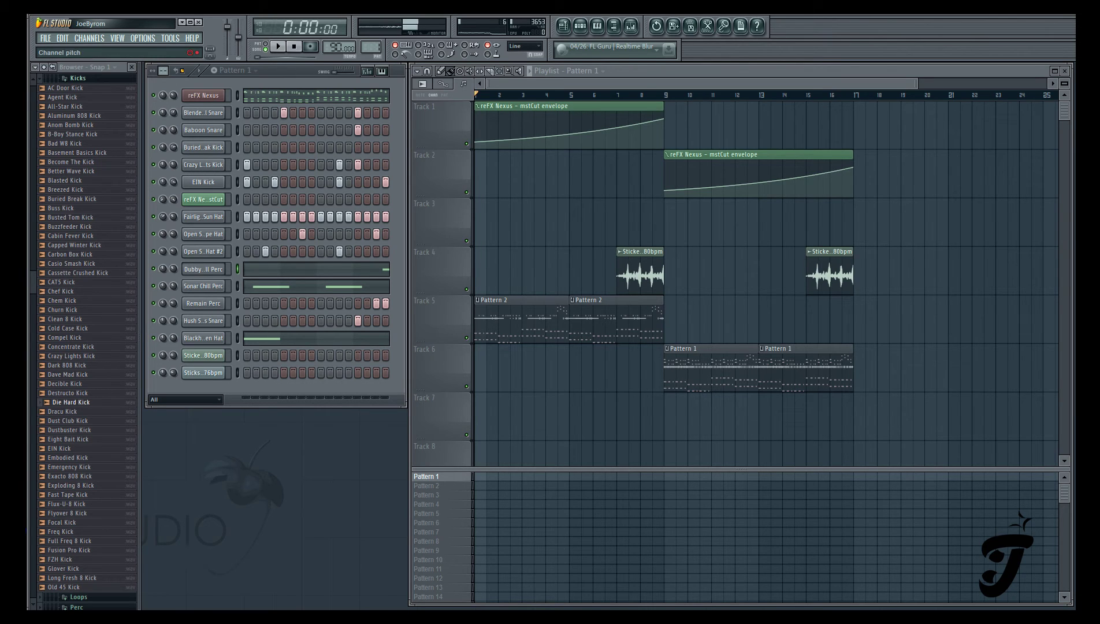
{"action": "left_click", "coordinate": [202, 269]}
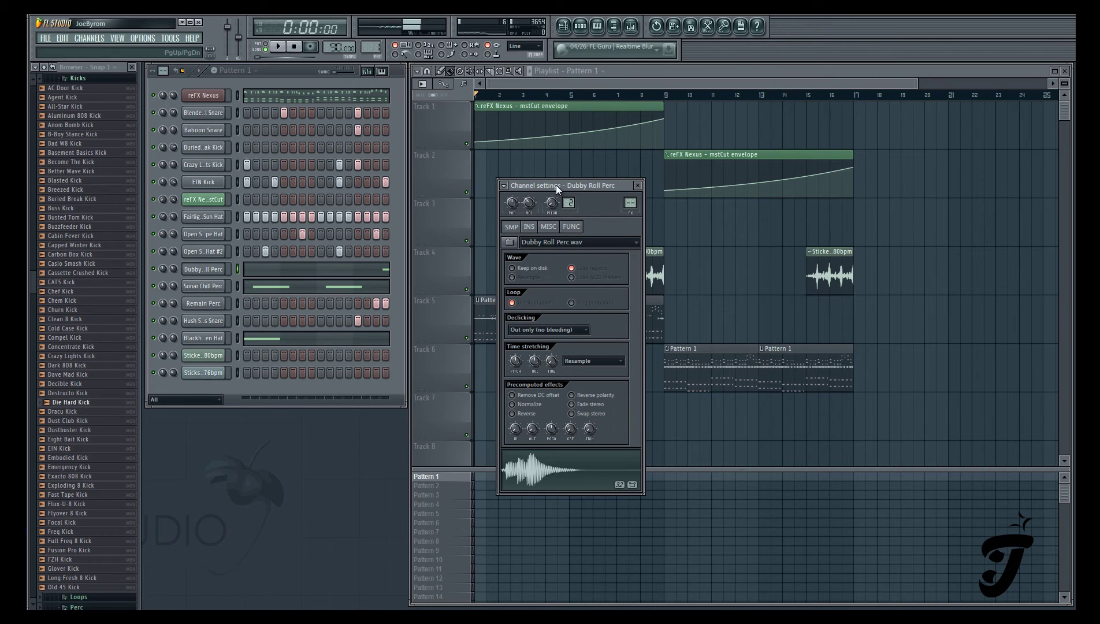
{"action": "left_click_drag", "start_coordinate": [556, 185], "coordinate": [984, 259]}
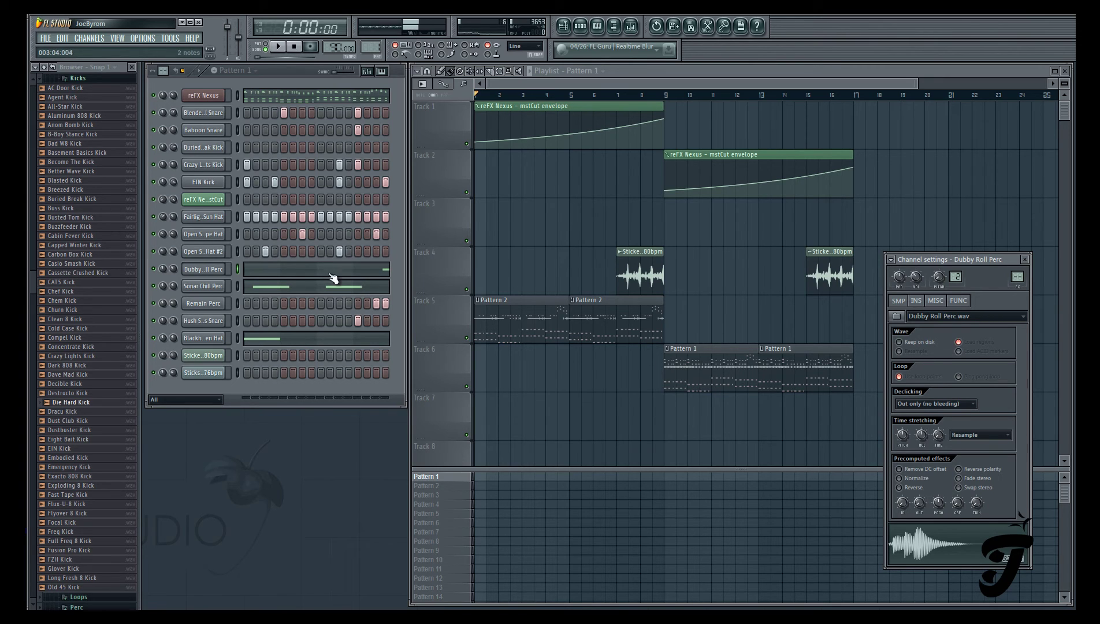
{"action": "left_click", "coordinate": [211, 288]}
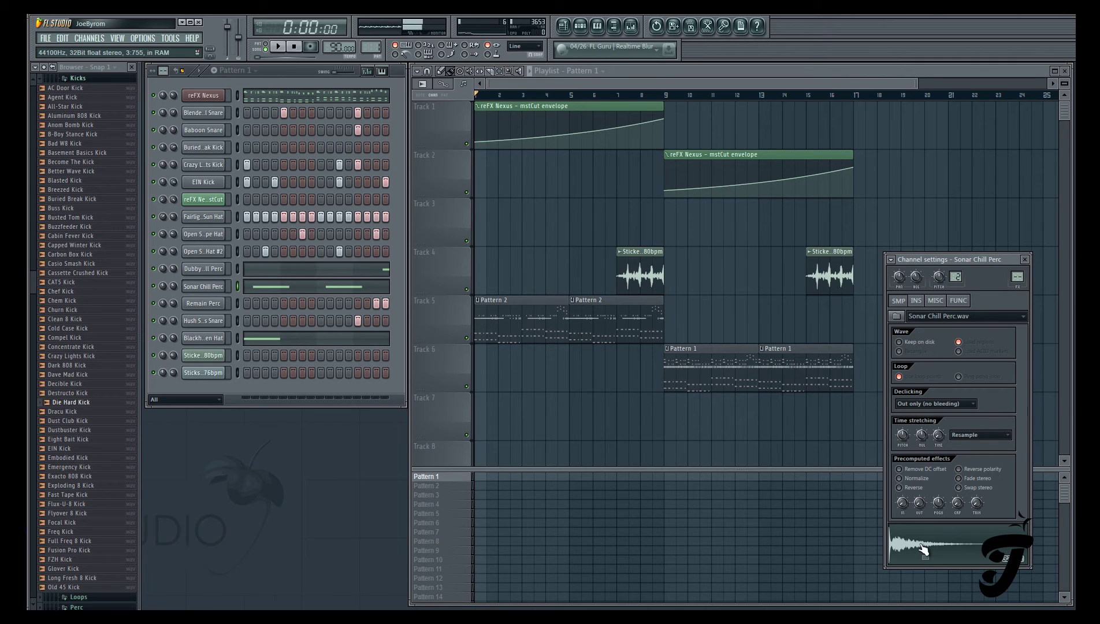
{"action": "left_click", "coordinate": [935, 300]}
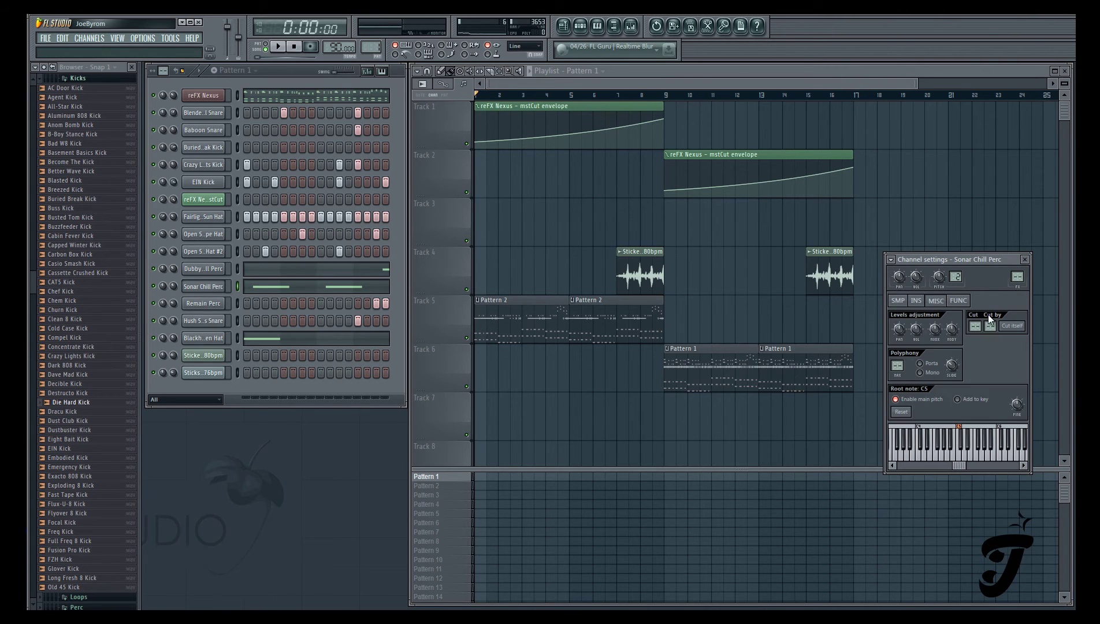
{"action": "left_click", "coordinate": [958, 300]}
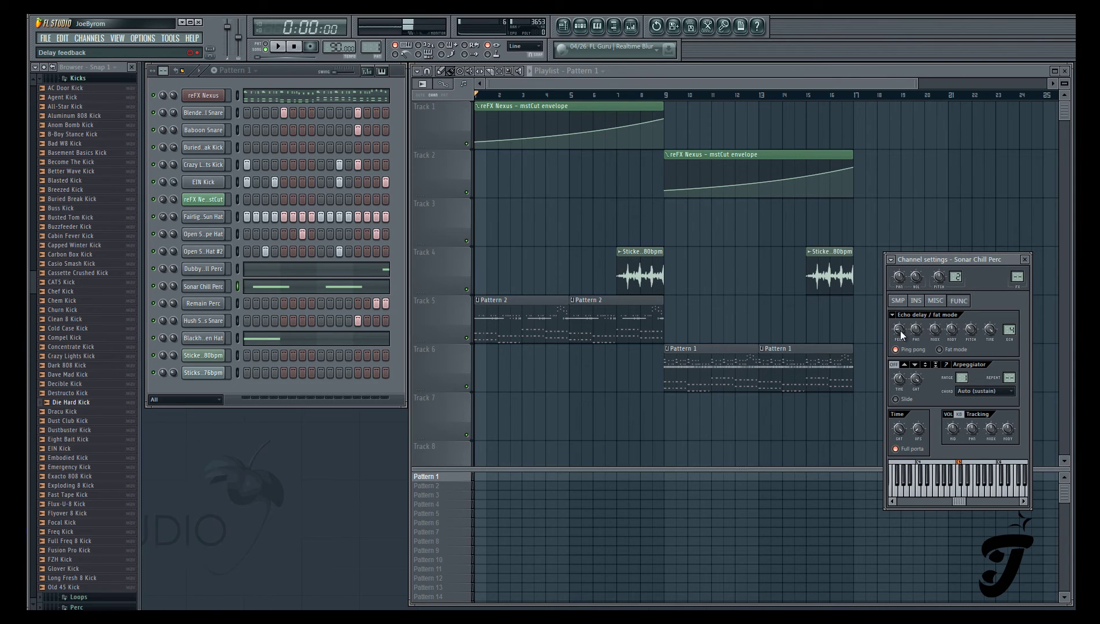
{"action": "left_click", "coordinate": [900, 301]}
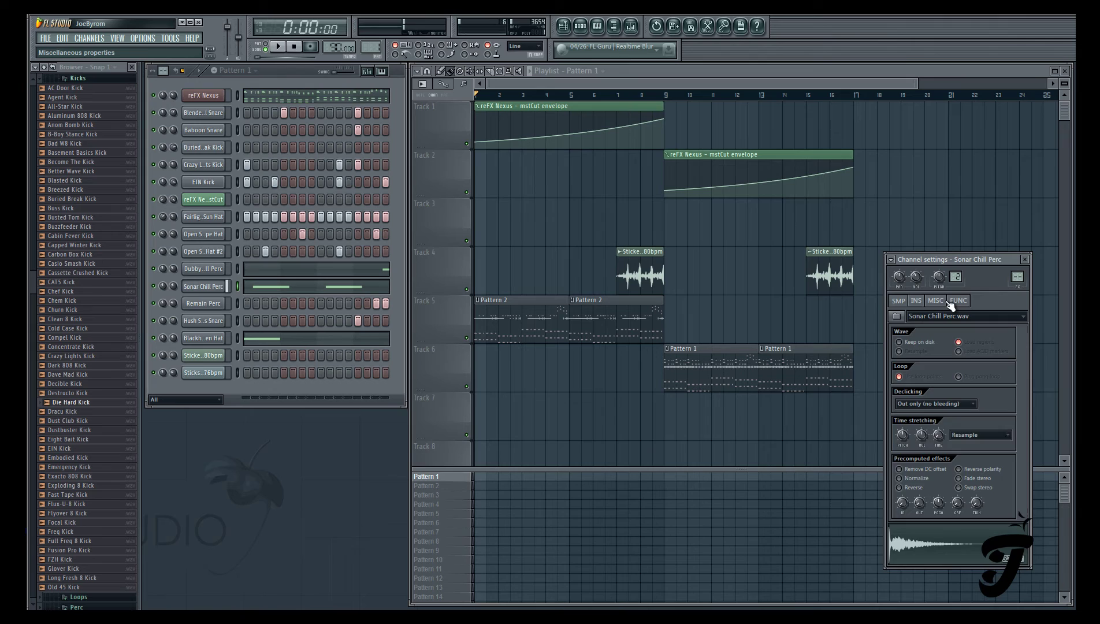
{"action": "left_click", "coordinate": [936, 300]}
{"action": "left_click", "coordinate": [959, 301]}
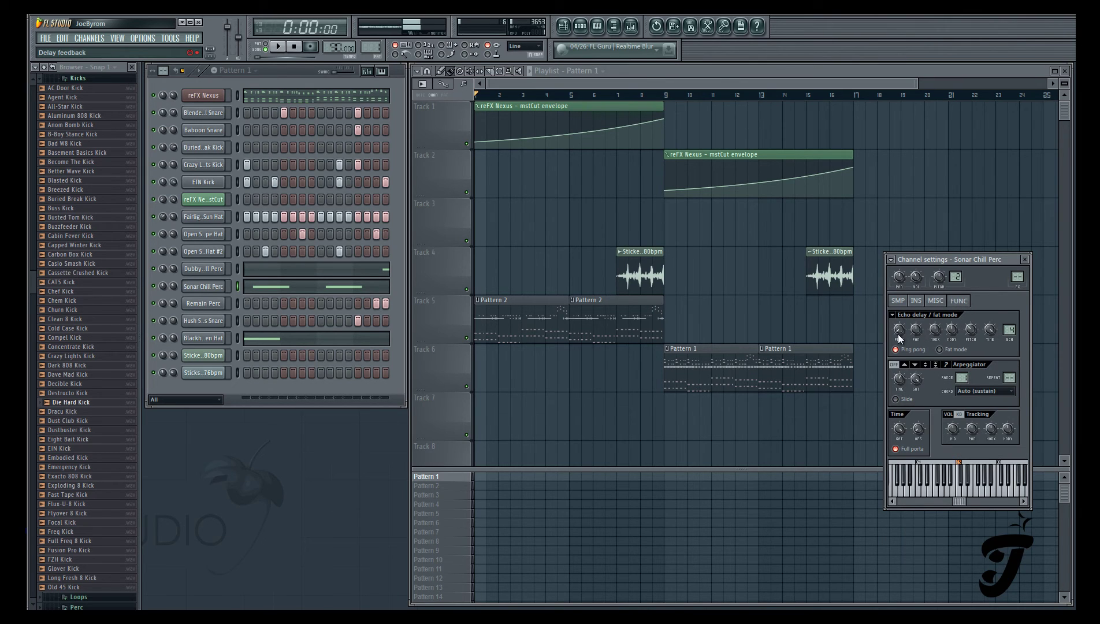
- Inspect the echo delay feedback, audition the sound with Z, and close the window
{"action": "left_click", "coordinate": [891, 326]}
{"action": "key", "text": "z"}
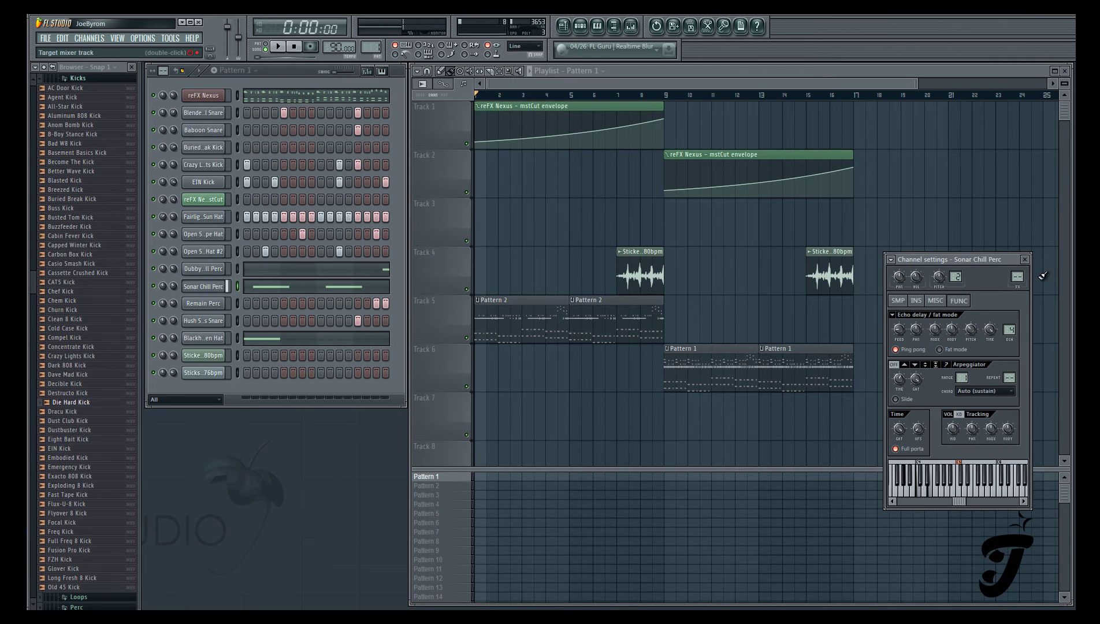
{"action": "left_click", "coordinate": [1024, 260]}
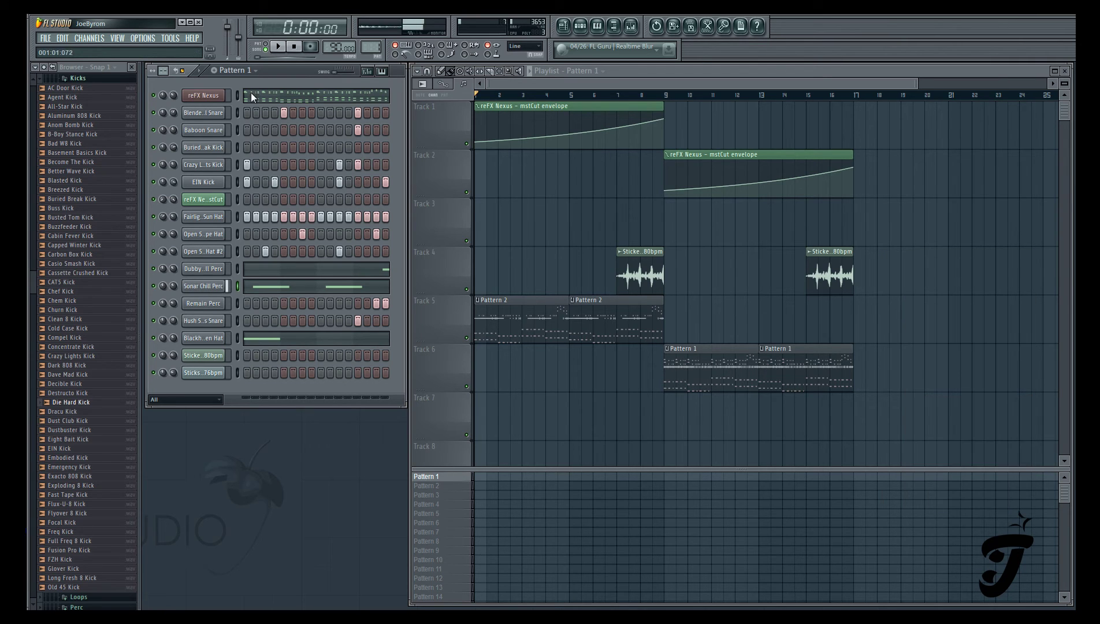
- Play the arrangement, then stop it with the position reset to bar 1
{"action": "left_click", "coordinate": [278, 46]}
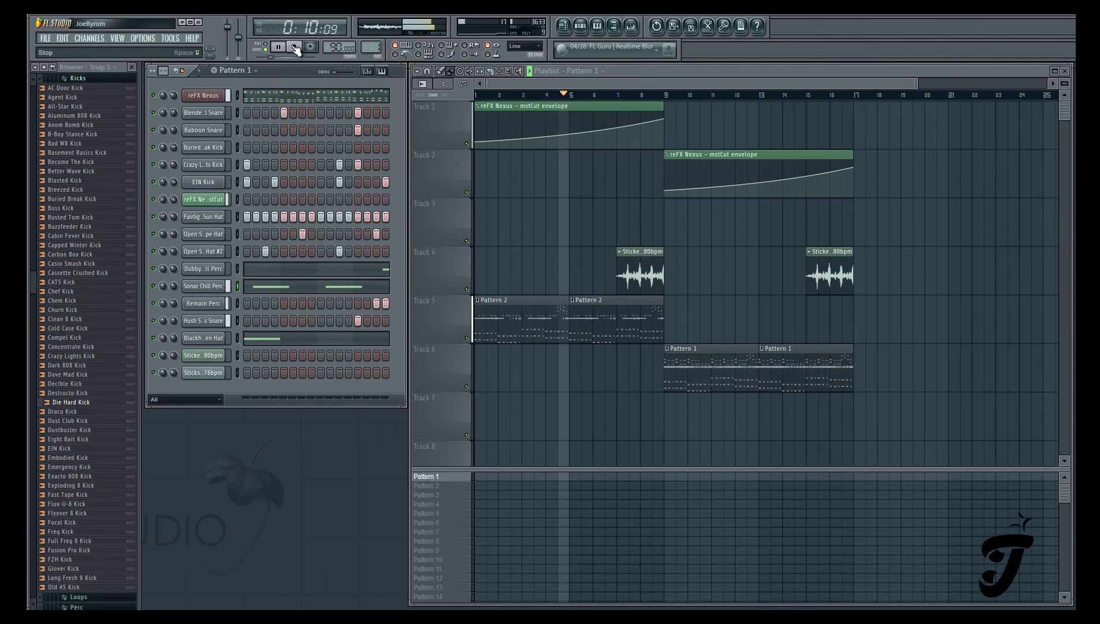
{"action": "left_click", "coordinate": [294, 47]}
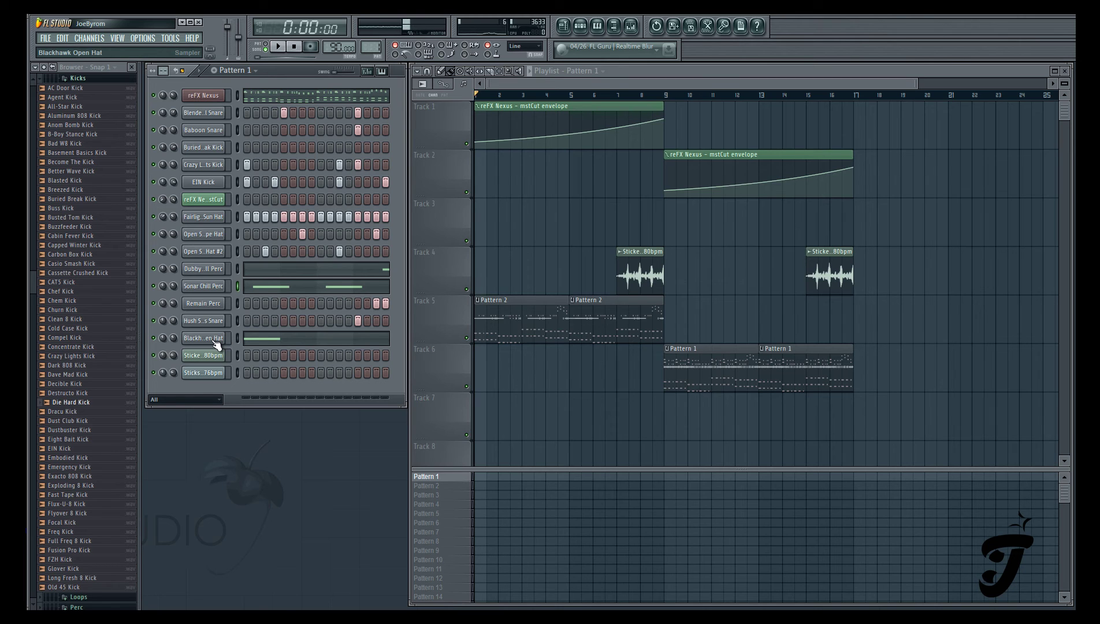
- Audition the Hush Sticks, Baboon and Blended Metal Snare channels, then bring the Playlist forward
{"action": "left_click", "coordinate": [202, 322]}
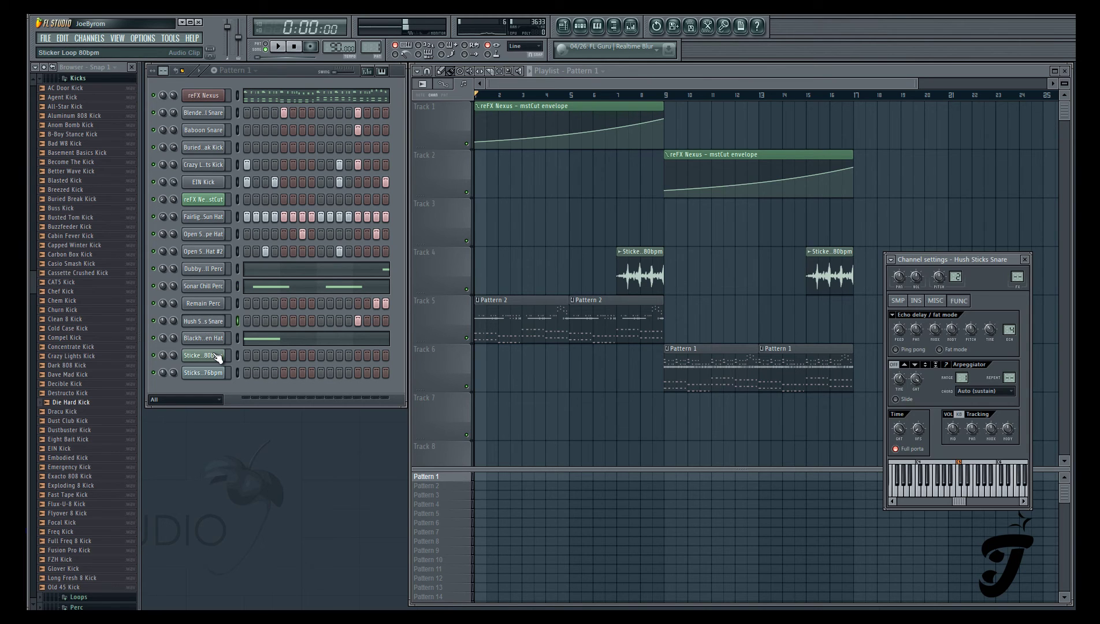
{"action": "left_click", "coordinate": [218, 322]}
{"action": "left_click", "coordinate": [203, 131]}
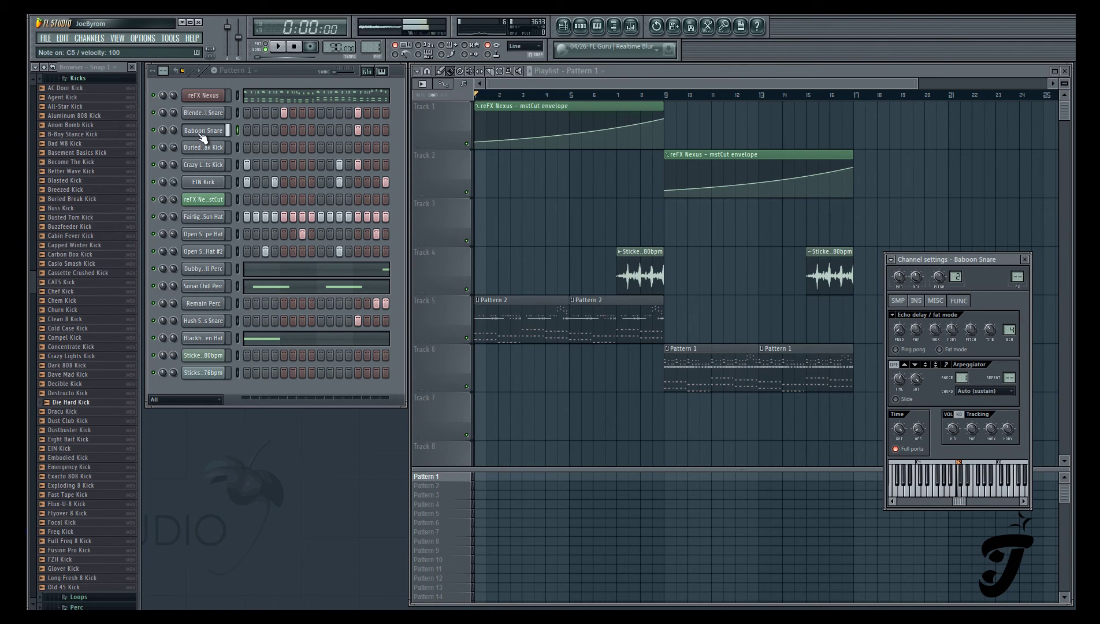
{"action": "left_click", "coordinate": [205, 114]}
{"action": "left_click", "coordinate": [277, 67]}
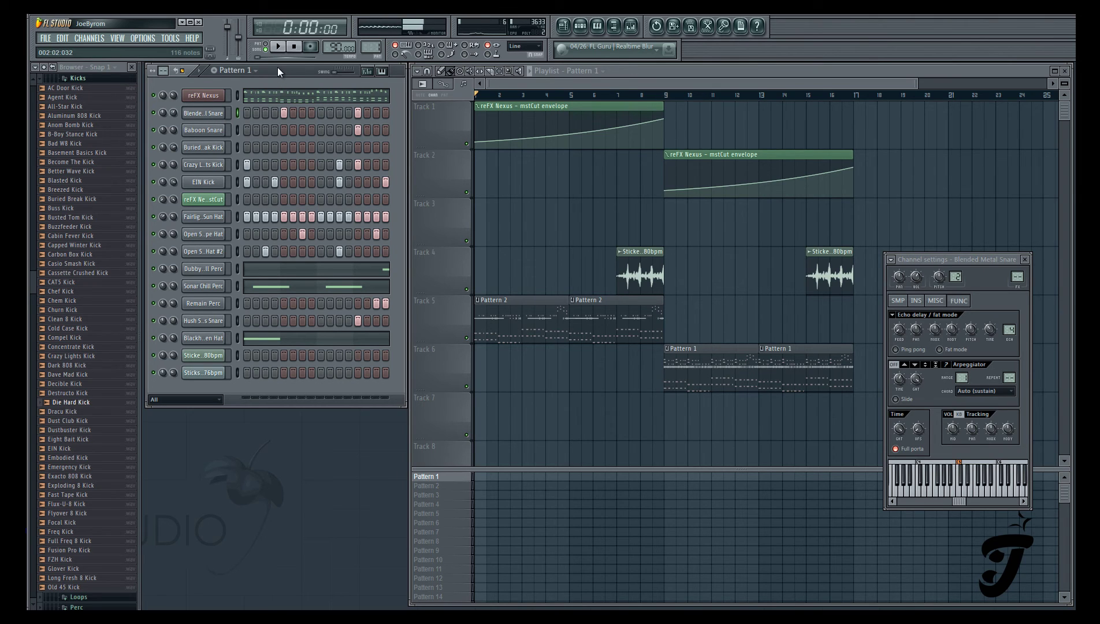
{"action": "left_click", "coordinate": [671, 84]}
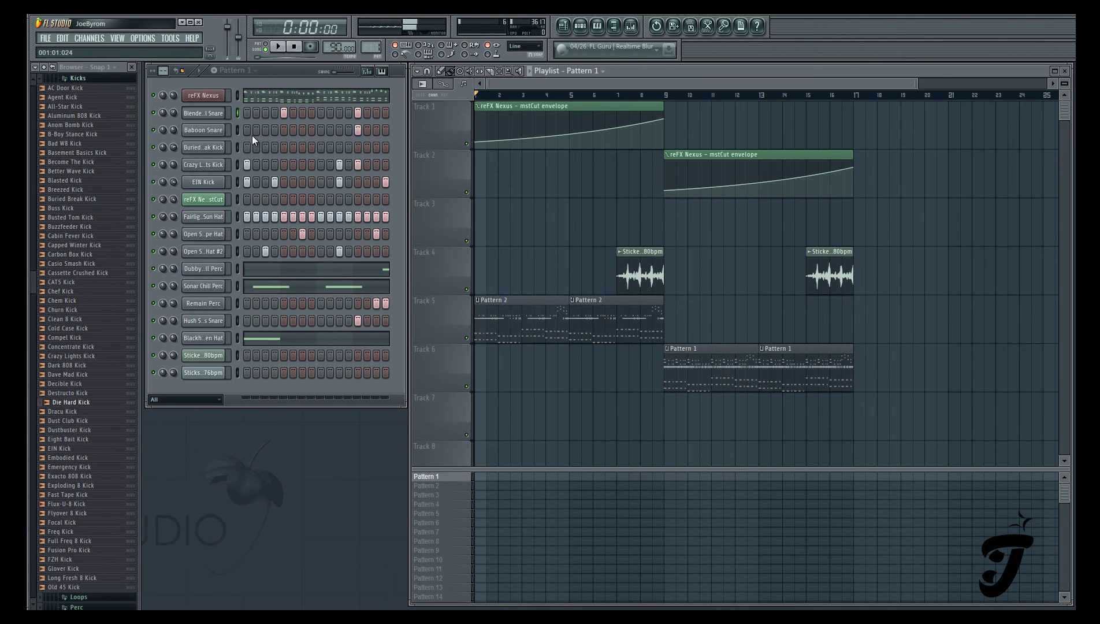
{"action": "left_click", "coordinate": [278, 46]}
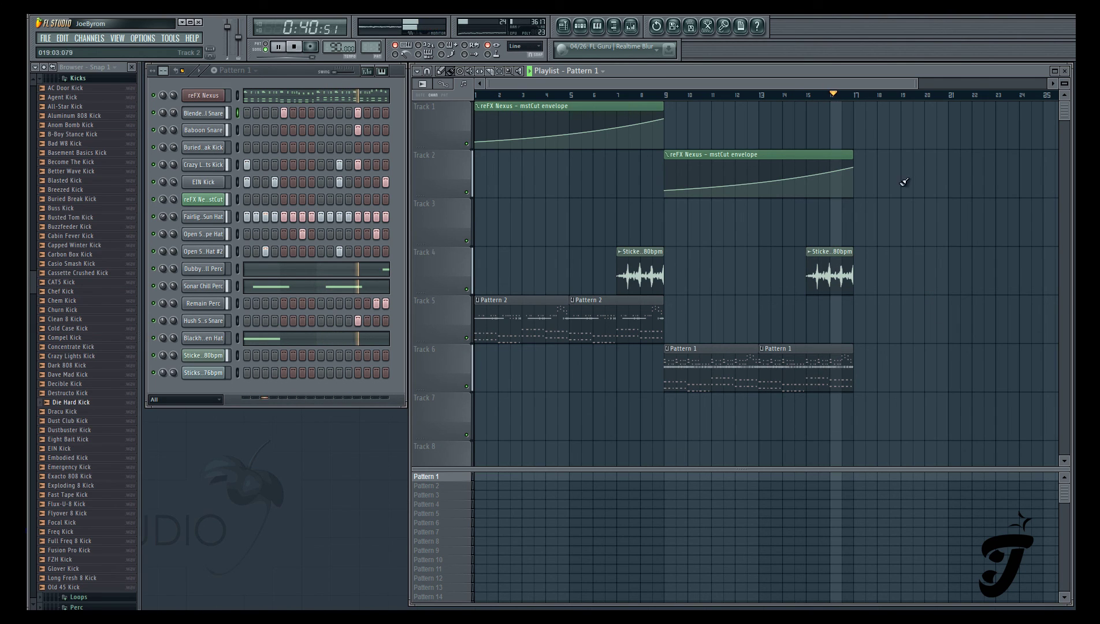
{"action": "left_click", "coordinate": [294, 47]}
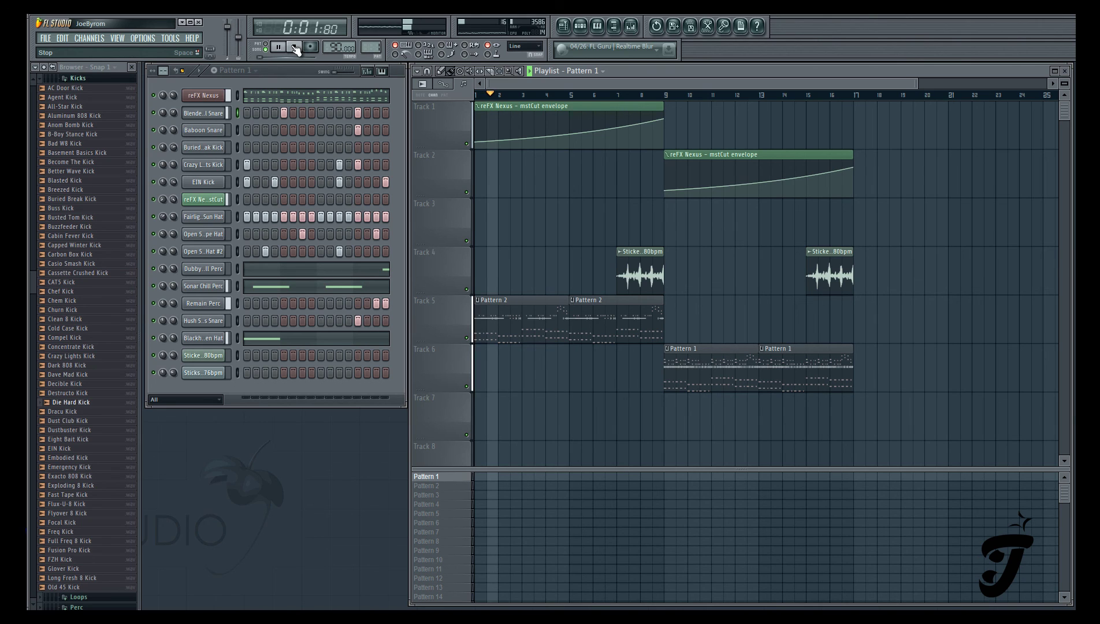
{"action": "left_click", "coordinate": [294, 46]}
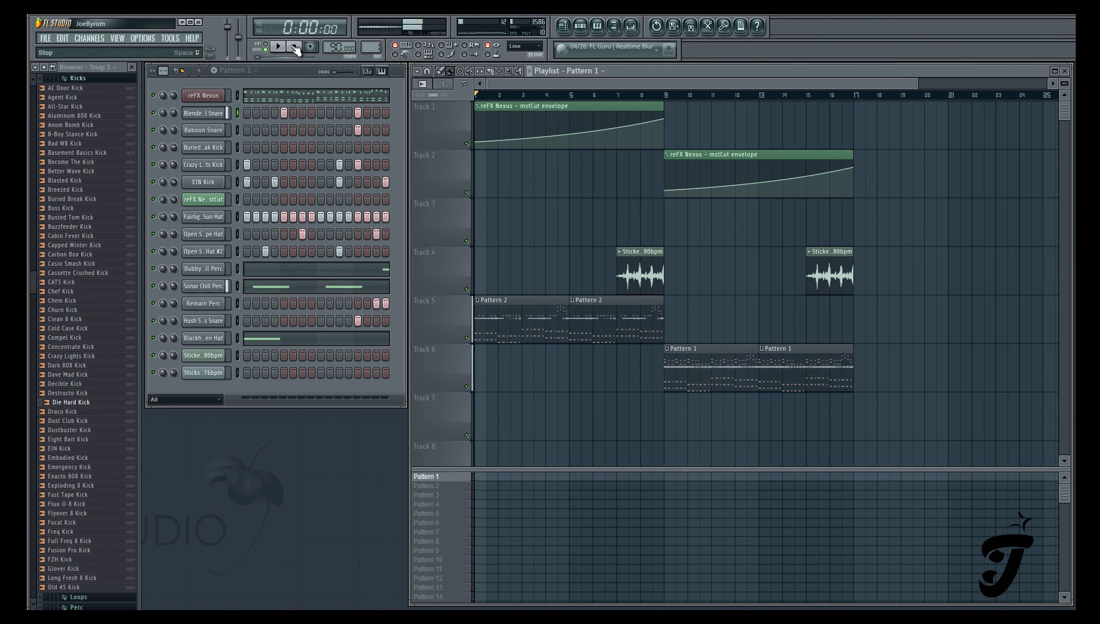